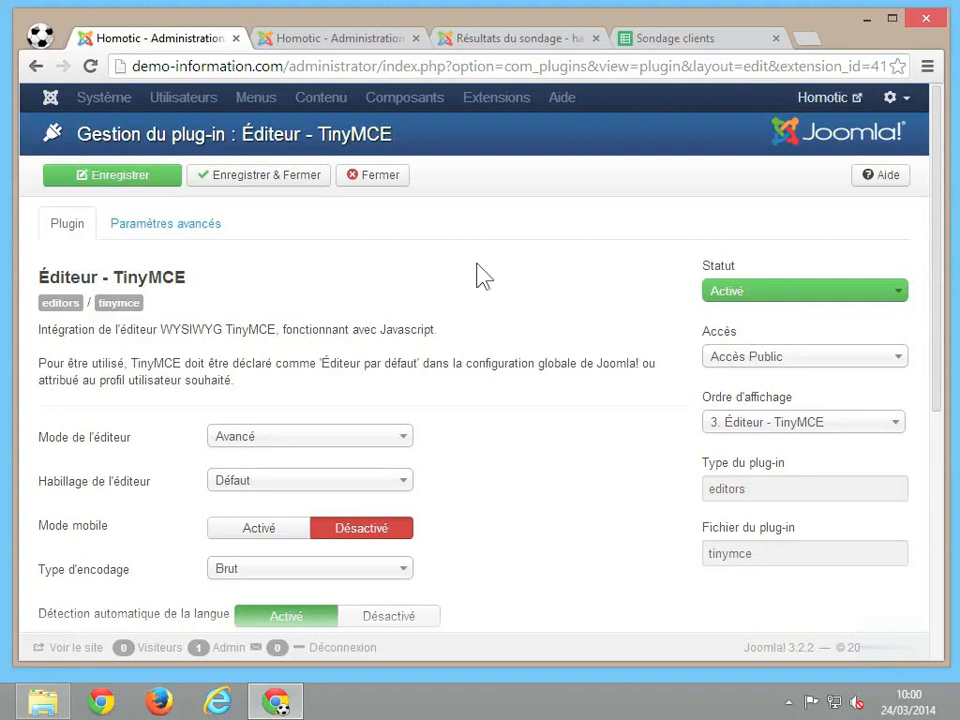
# - Check the prohibited elements setting of the TinyMCE editor plug-in and save the plug-in
pyautogui.scroll(-5, 478, 277)
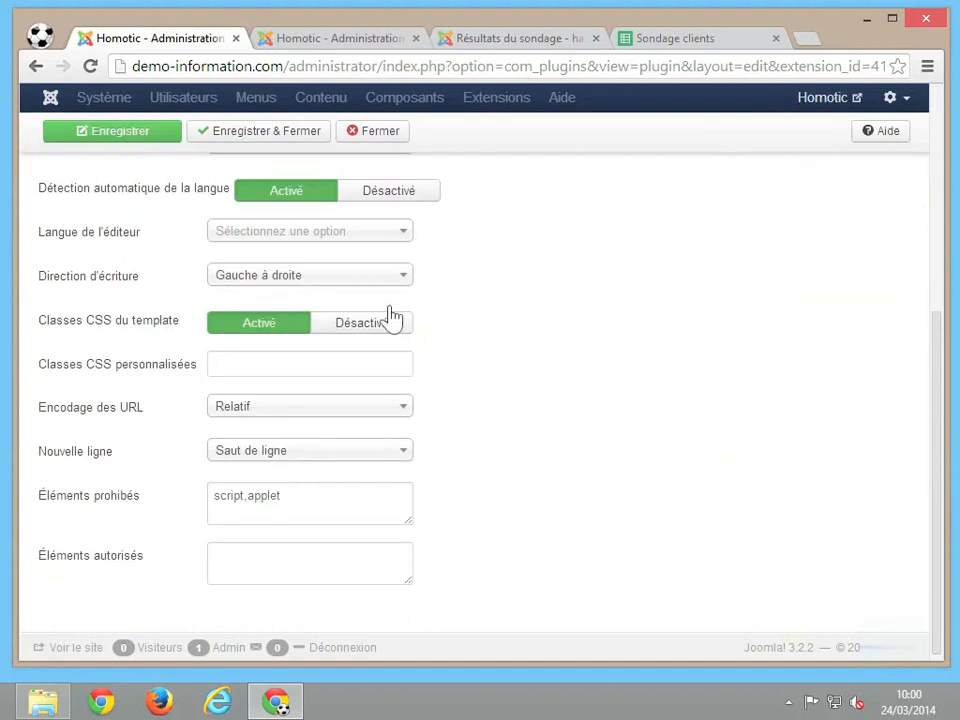
pyautogui.moveTo(68, 508)
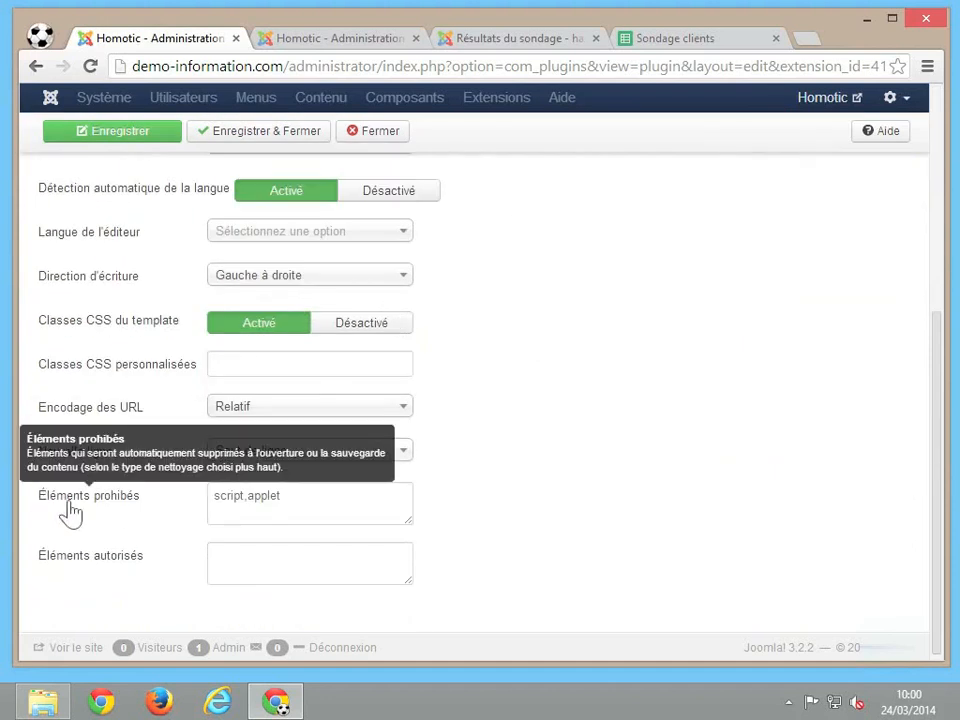
pyautogui.click(292, 500)
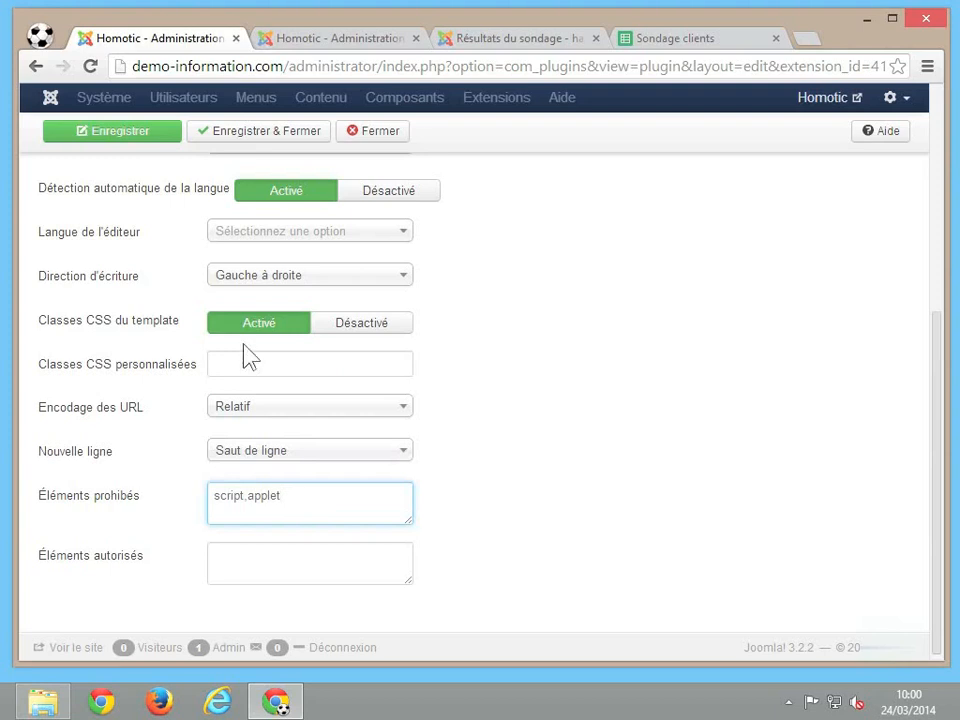
pyautogui.click(165, 150)
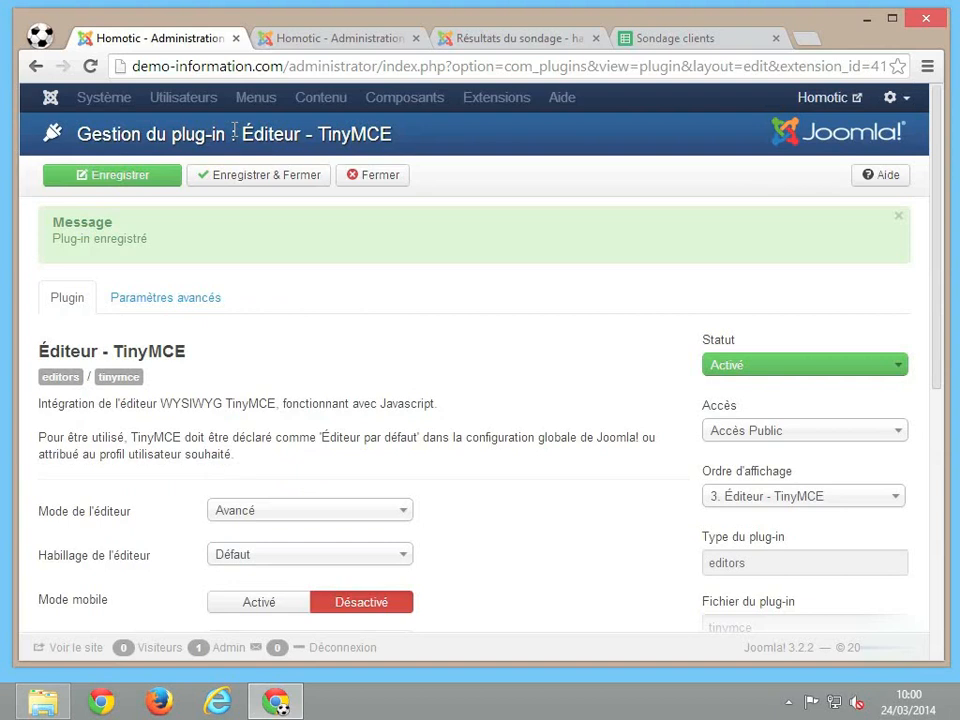
# - In the Sondage clients spreadsheet, publish the chart in Image format and select its HTML embed code for copying
pyautogui.click(665, 42)
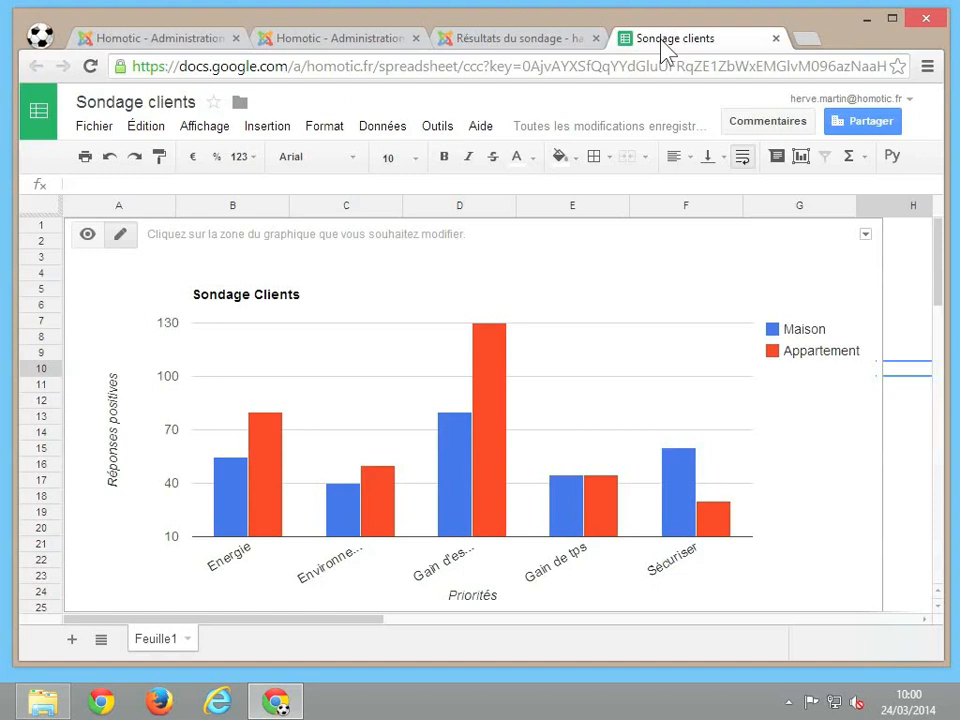
pyautogui.click(597, 320)
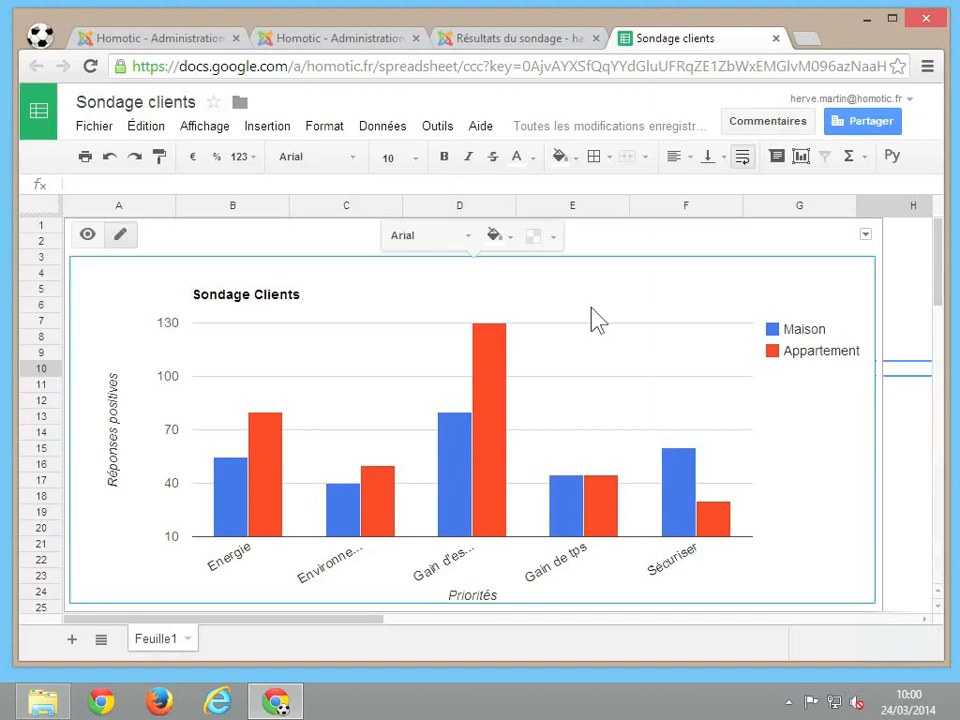
pyautogui.click(866, 236)
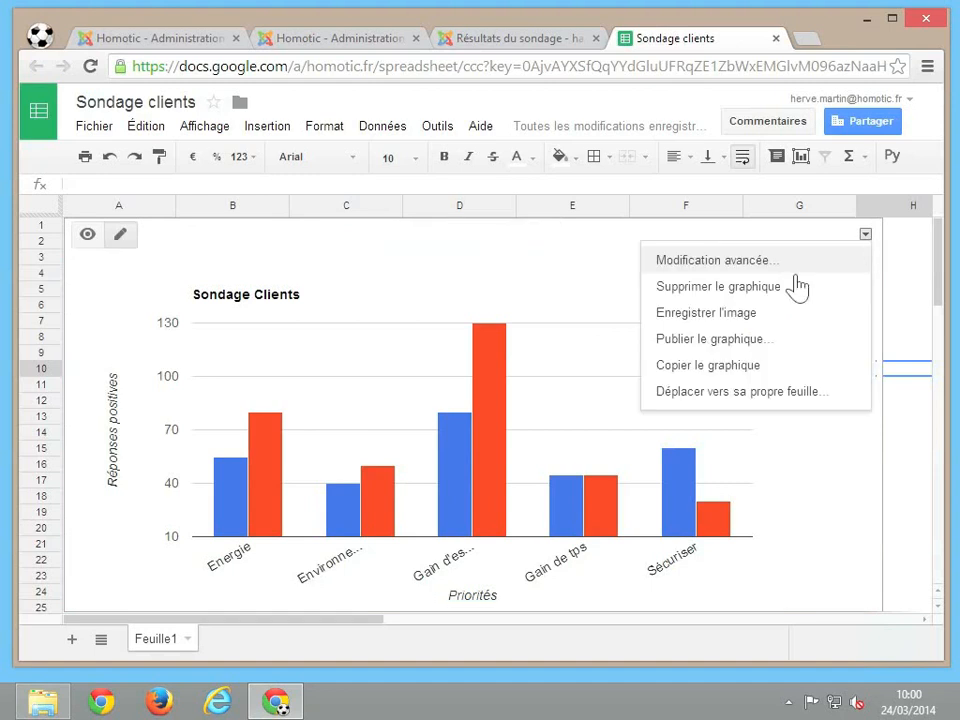
pyautogui.click(730, 345)
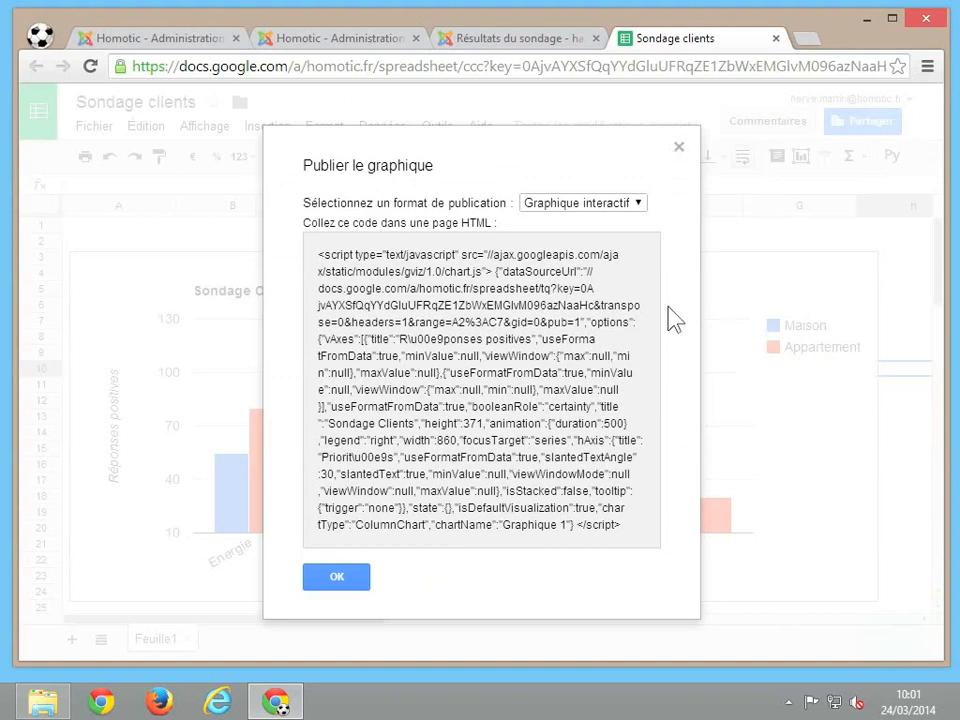
pyautogui.click(637, 204)
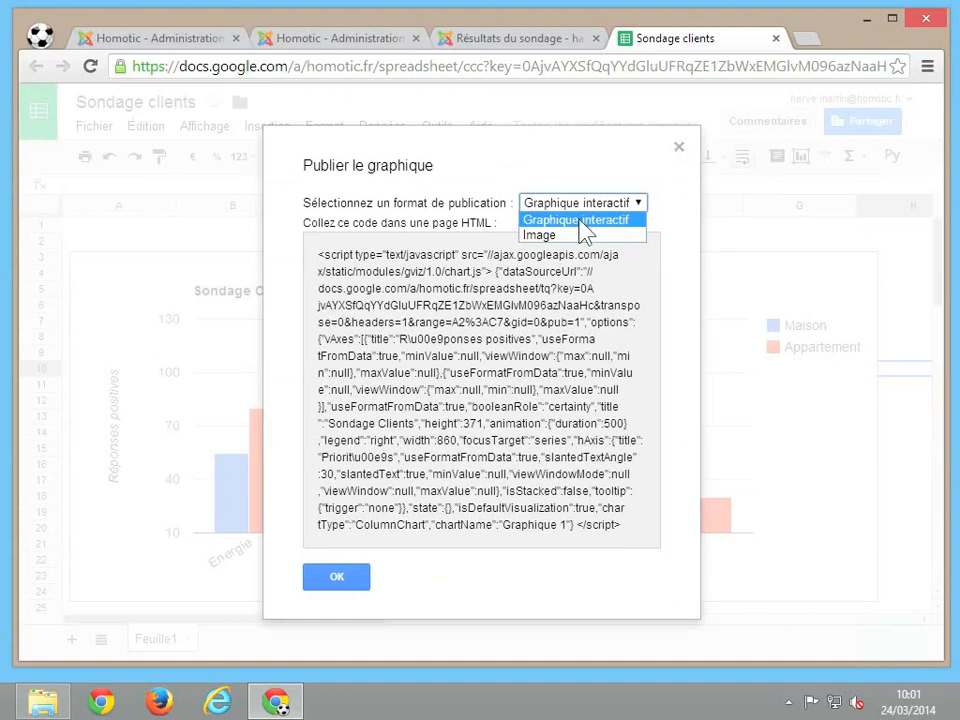
pyautogui.click(565, 236)
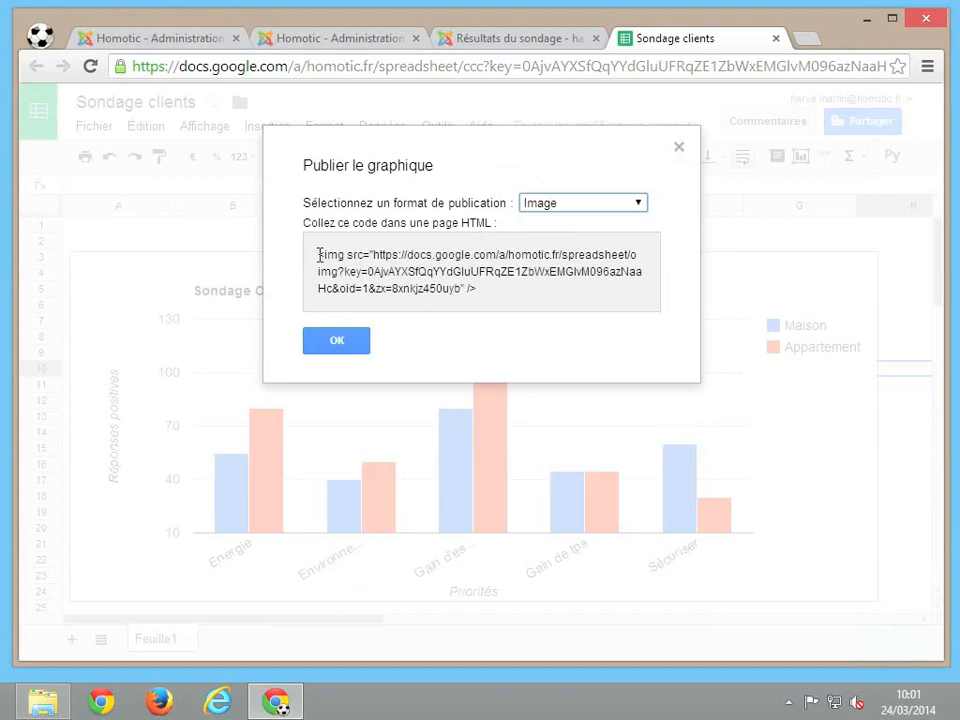
pyautogui.moveTo(318, 255); pyautogui.dragTo(479, 287)
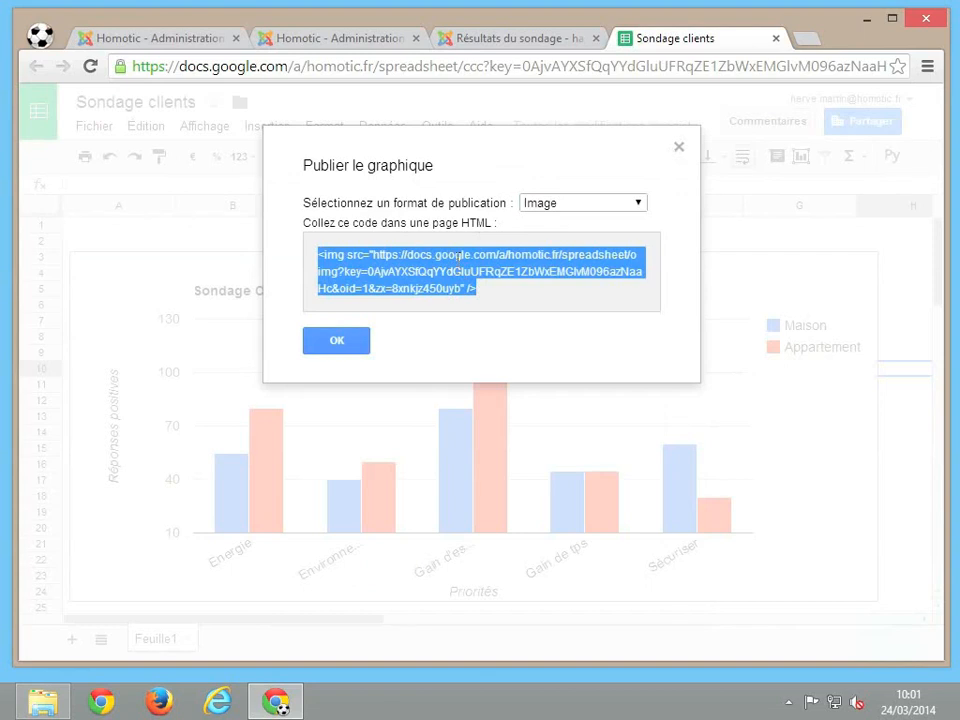
# - Insert the copied chart image code in the HTML source of the survey results article, after the empty paragraph below the read-more line
pyautogui.click(364, 45)
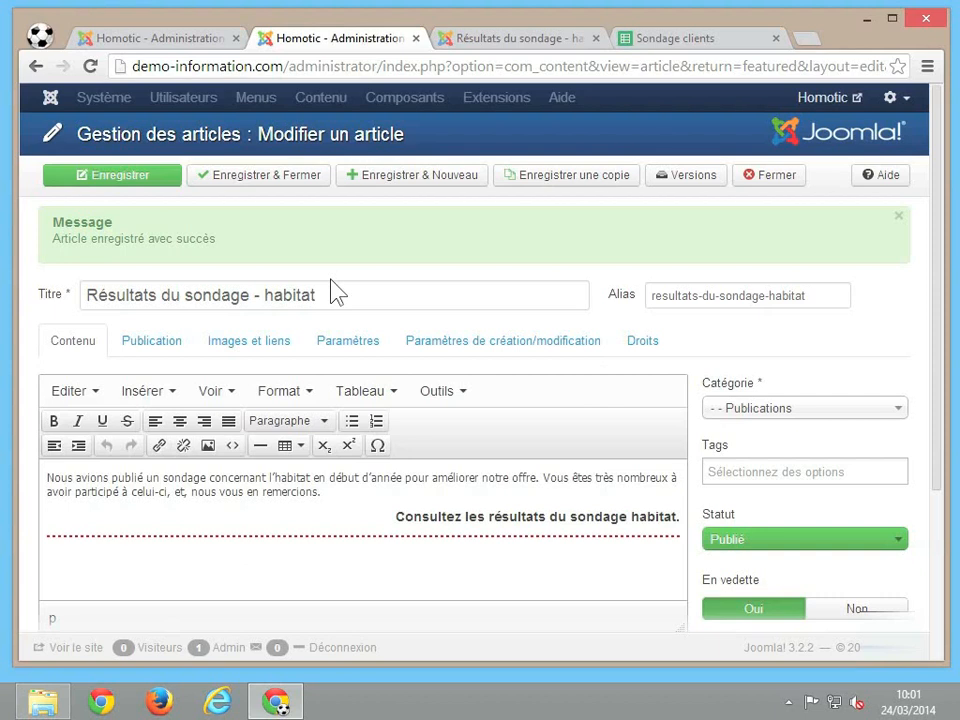
pyautogui.scroll(-2, 335, 296)
pyautogui.click(294, 358)
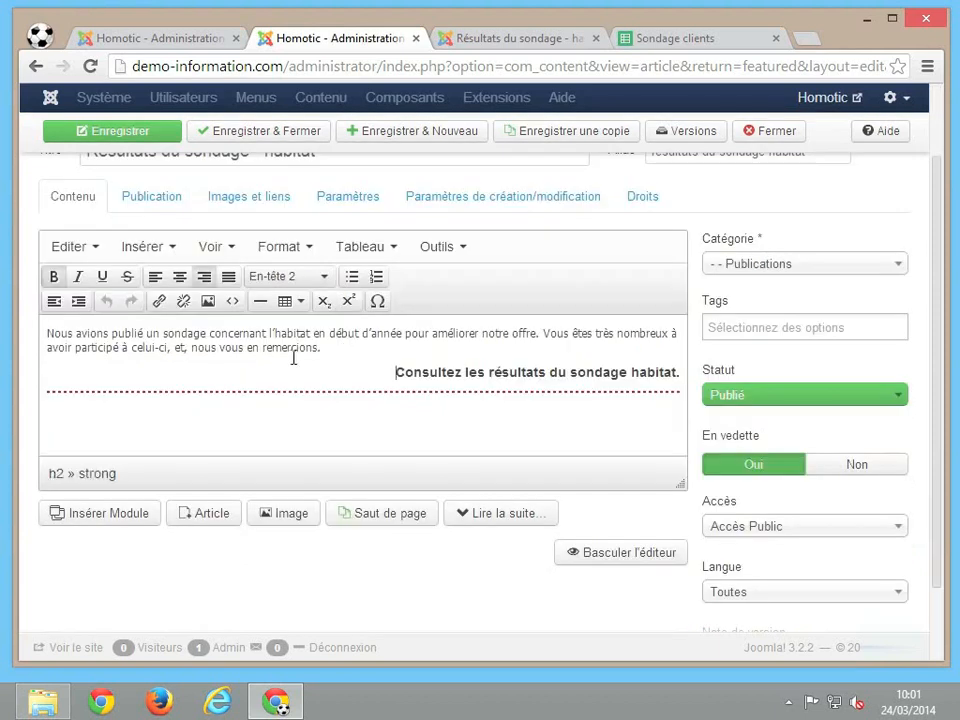
pyautogui.click(274, 435)
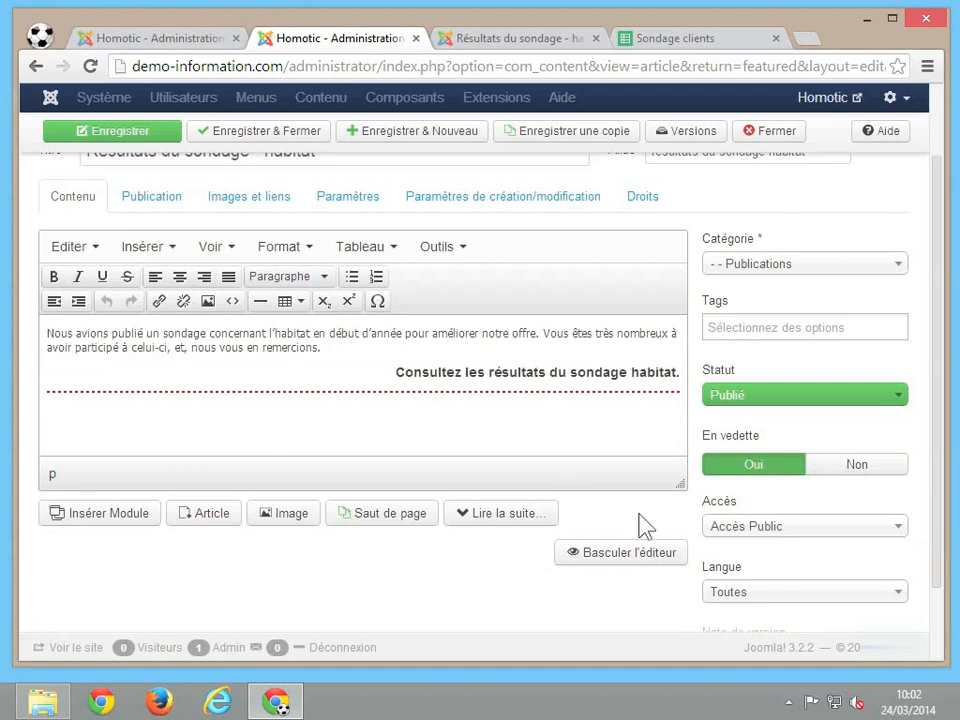
pyautogui.click(643, 553)
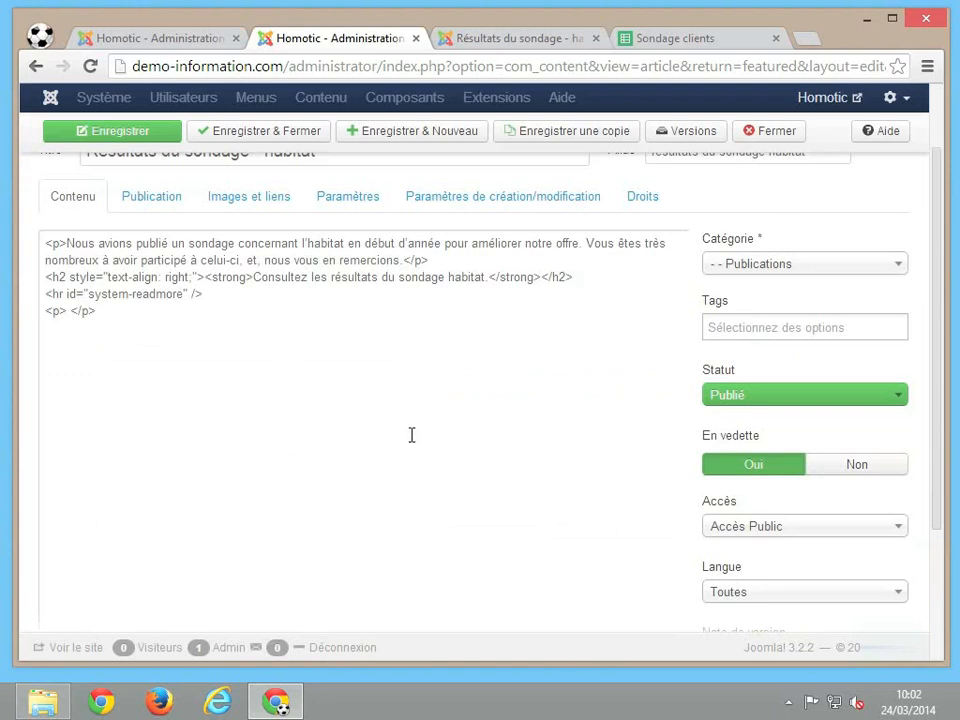
pyautogui.click(140, 332)
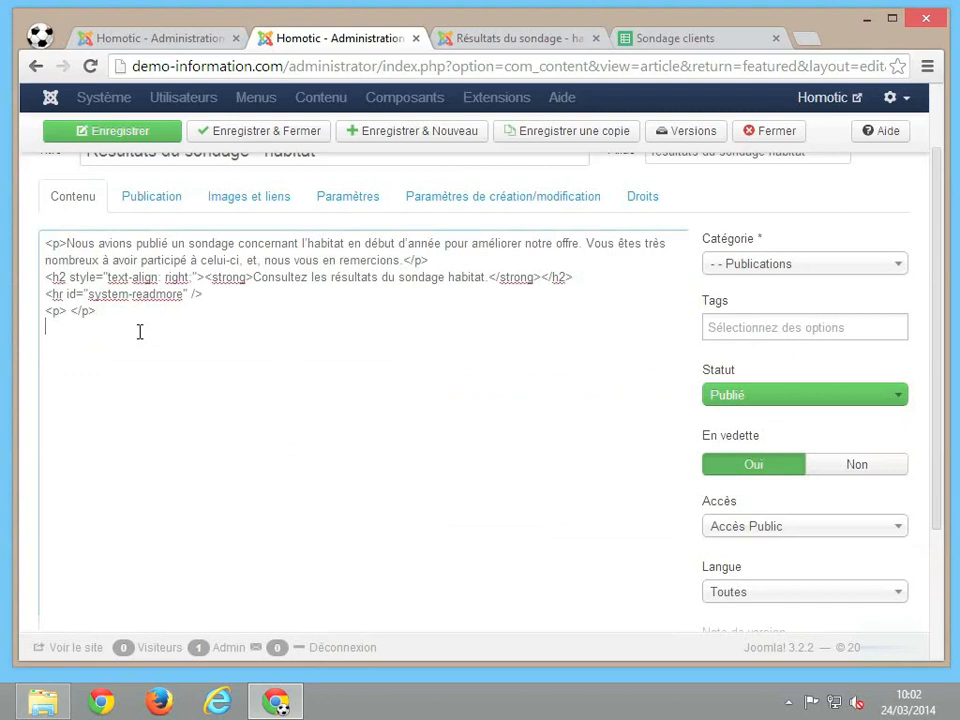
pyautogui.write('<img src="https://docs.google.com/a/homotic.fr/spreadsheet/oimg?key=0AjvAYXSfQgYYdGluUFRqZE1ZbWxEMGlvM096azNaaHc&oid=1&zx=8xnkjz450uyb" />')
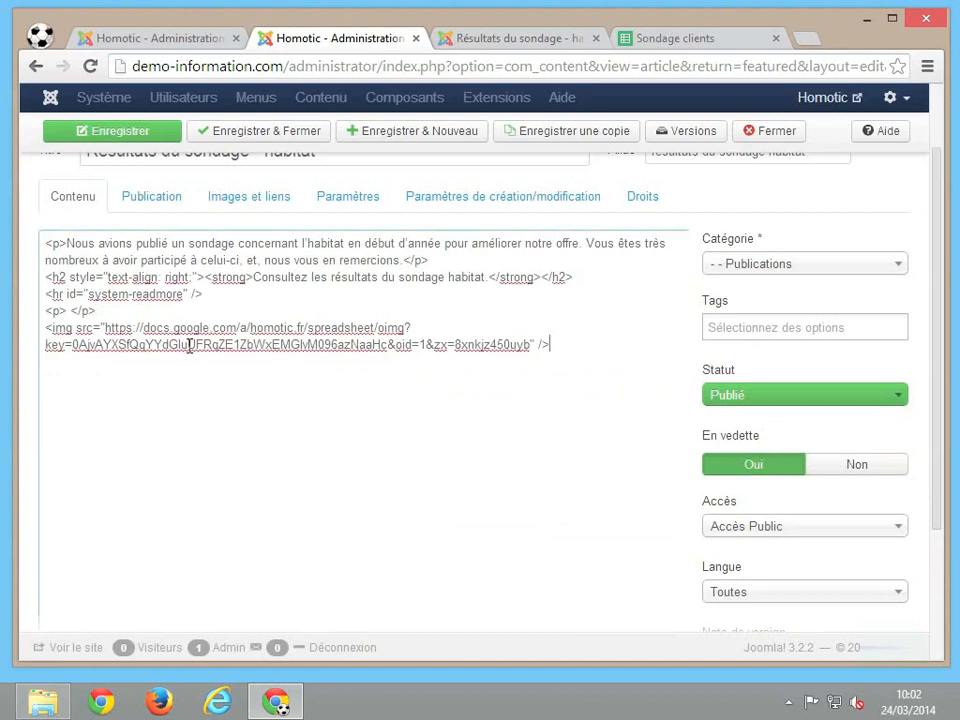
# - Return the article to the visual editor, enlarge the editing area to view the chart, and save the article
pyautogui.scroll(-2, 521, 510)
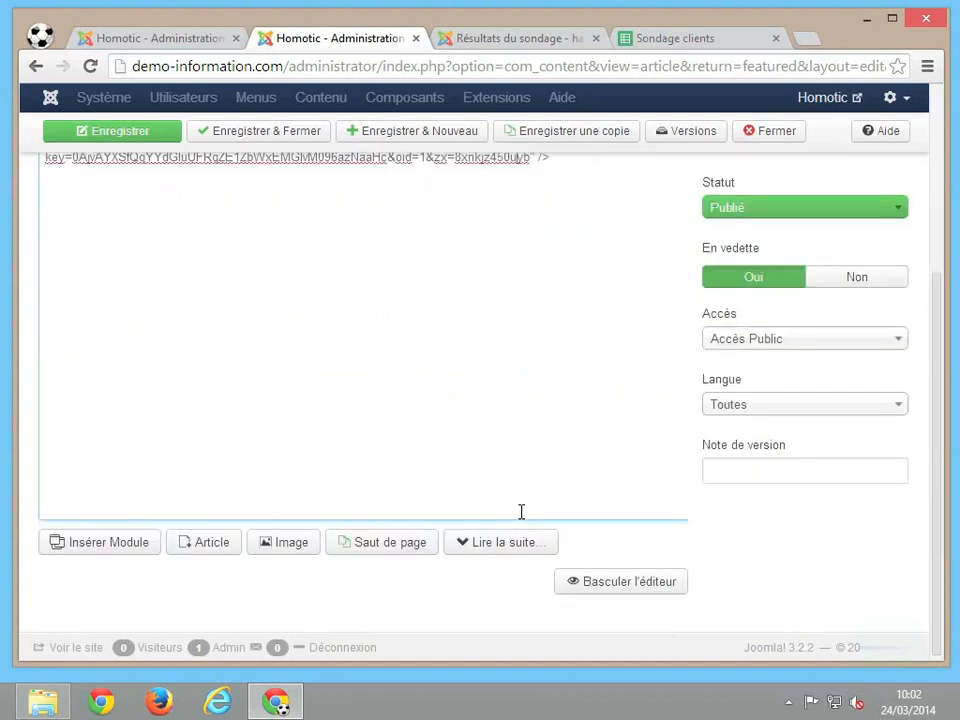
pyautogui.click(612, 582)
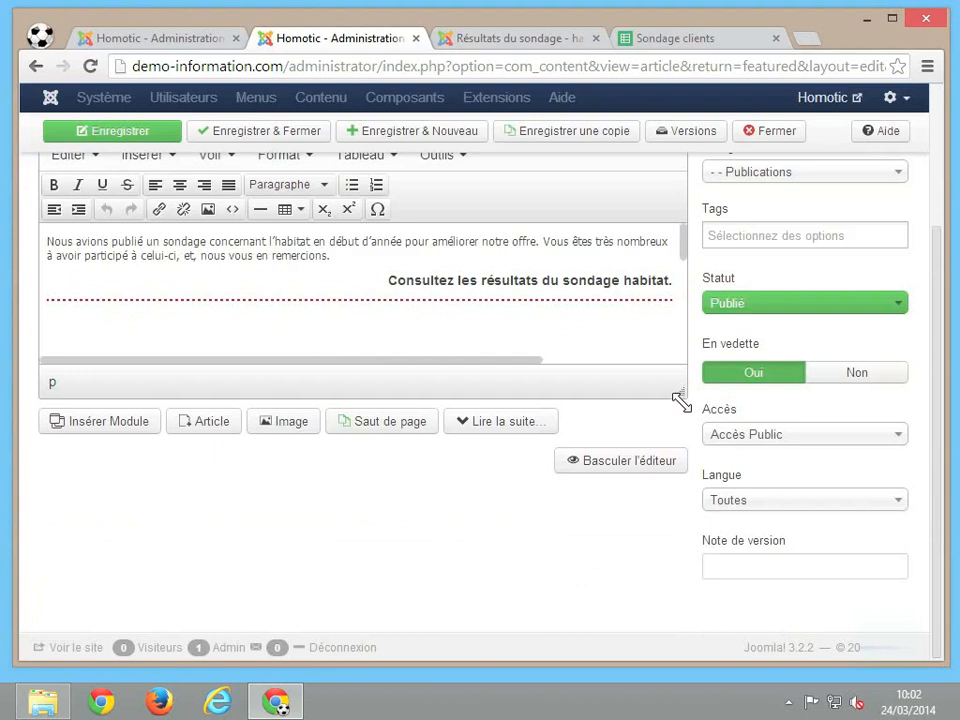
pyautogui.moveTo(680, 398); pyautogui.dragTo(763, 700)
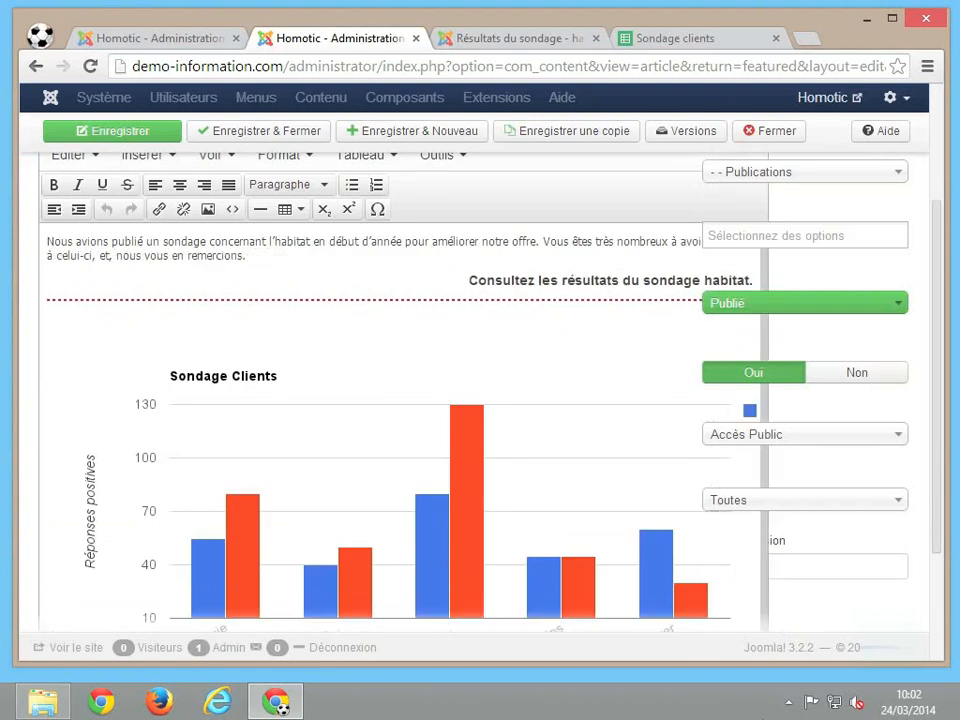
pyautogui.scroll(-2, 642, 414)
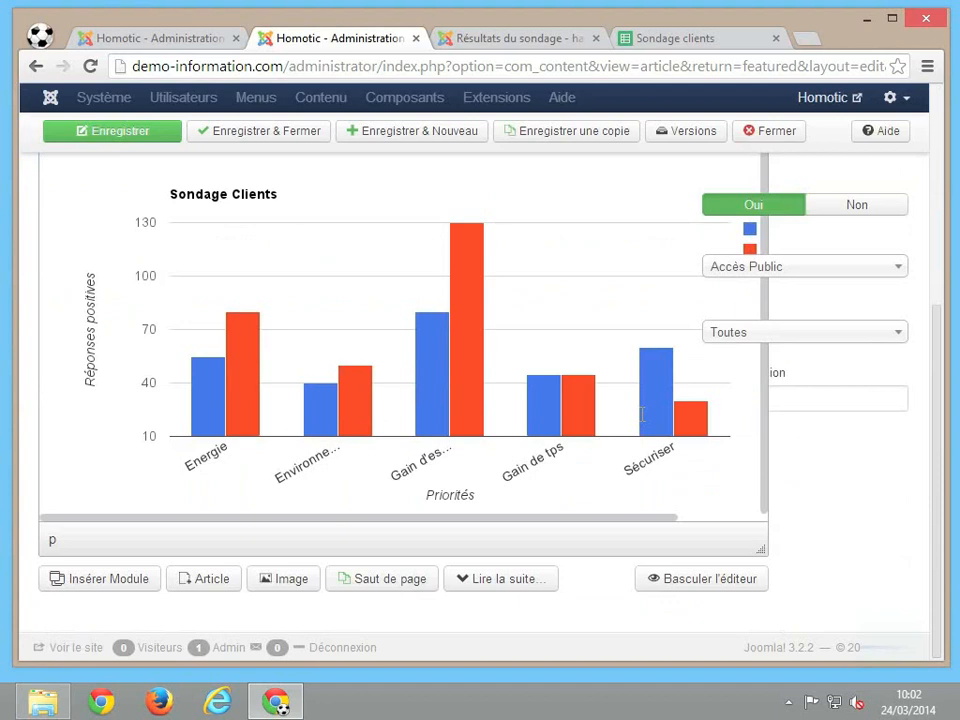
pyautogui.click(143, 140)
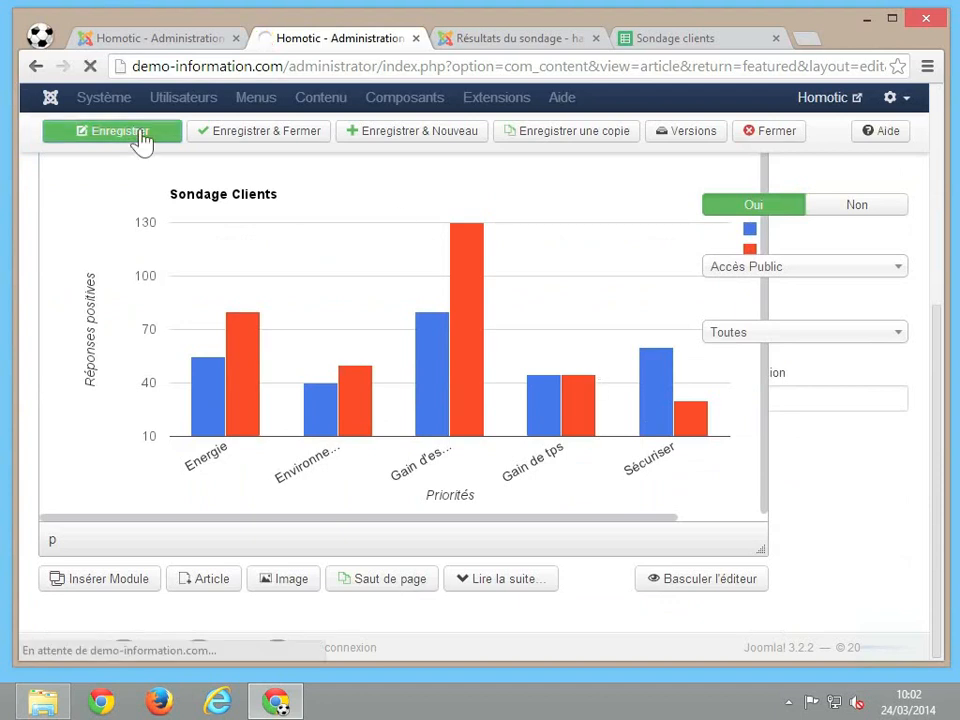
# - Reload the public survey results page and examine the chart below the article text
pyautogui.click(505, 42)
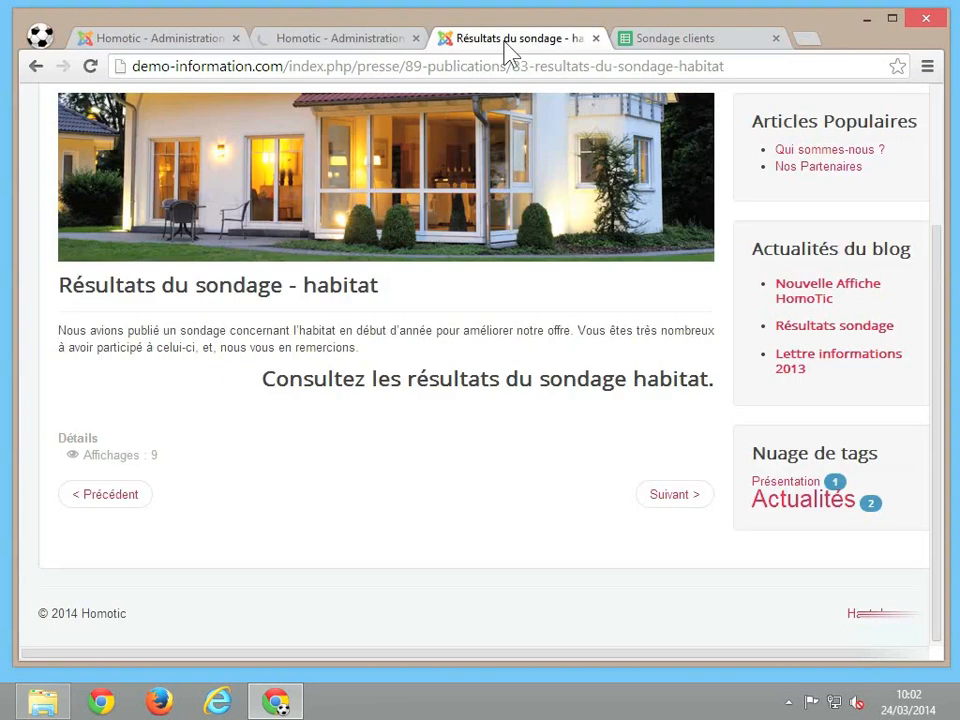
pyautogui.click(92, 66)
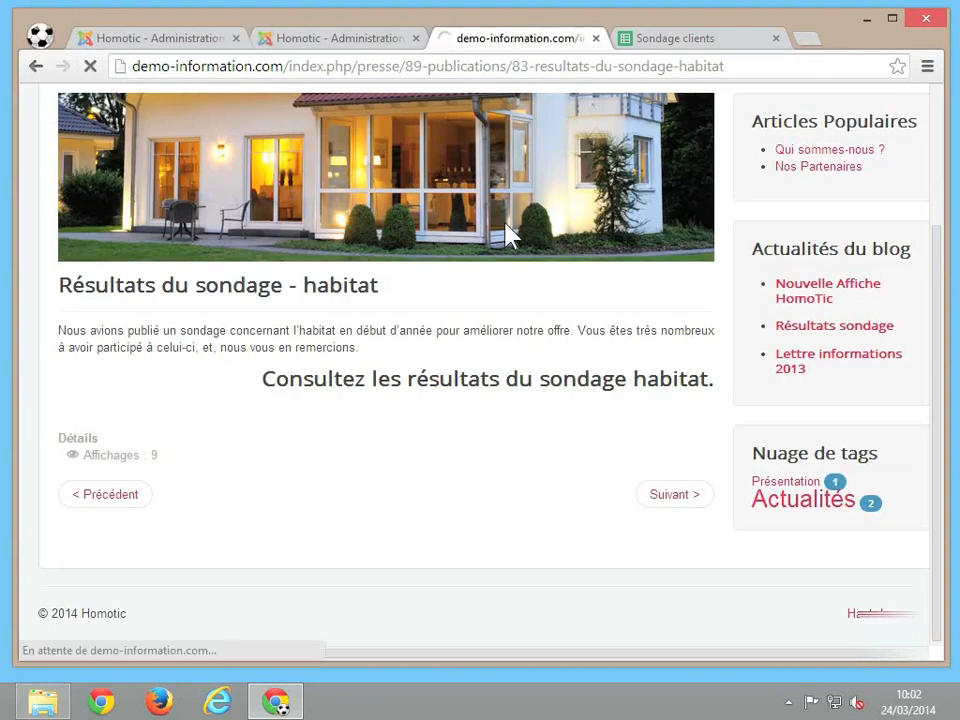
pyautogui.scroll(-2, 551, 412)
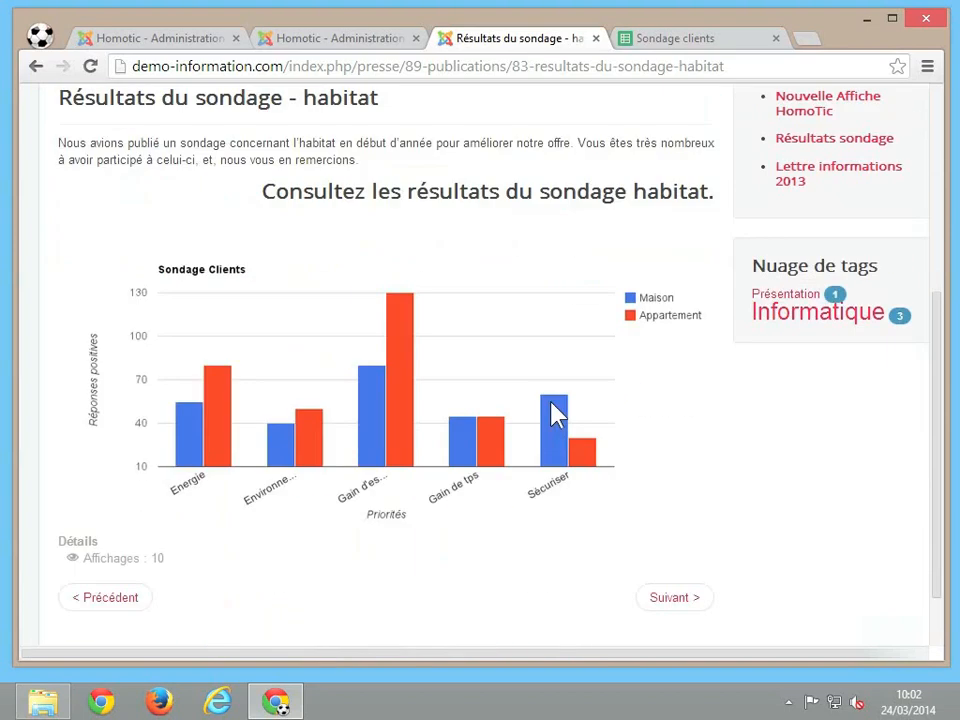
pyautogui.scroll(-2, 555, 413)
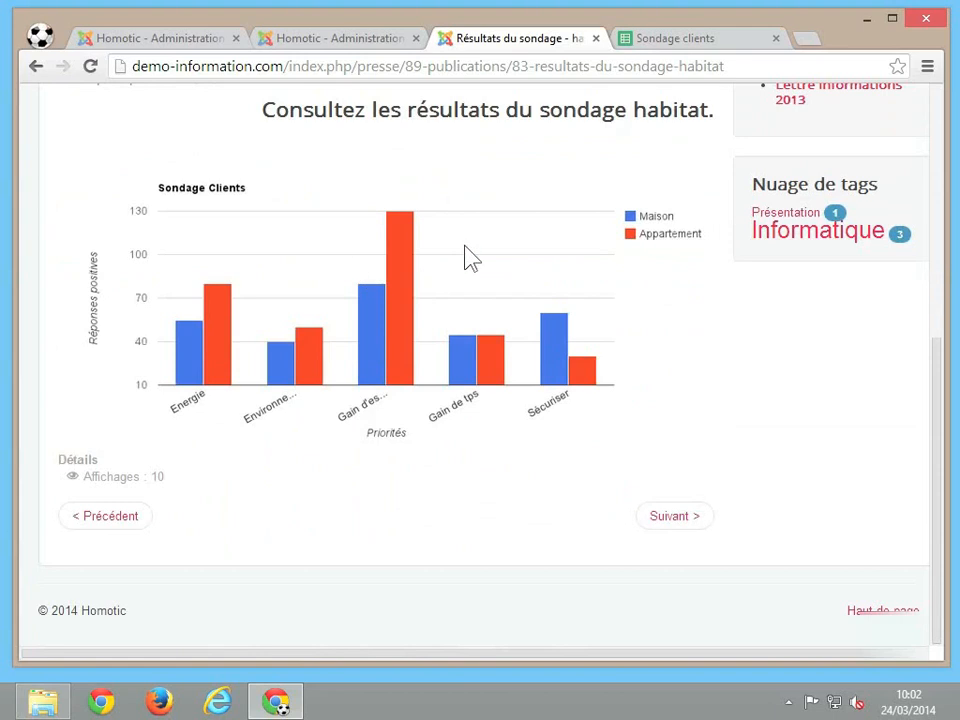
# - Back in the article, enlarge the editing area and shrink the chart image proportionally to about 635 × 274 pixels
pyautogui.click(337, 42)
pyautogui.click(359, 507)
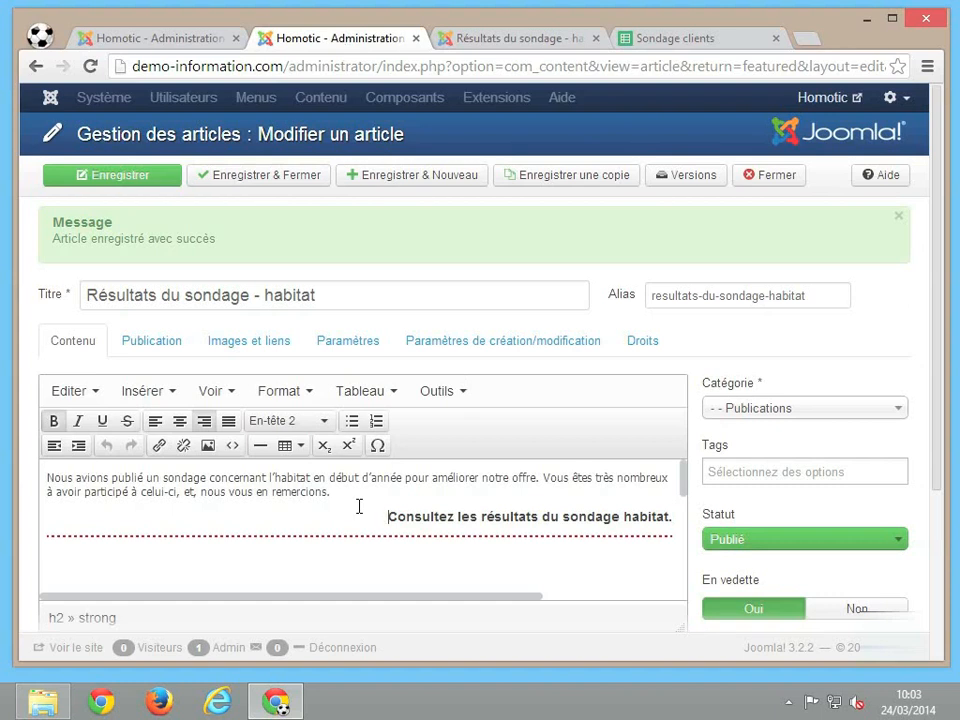
pyautogui.hotkey('ctrl', 'v')
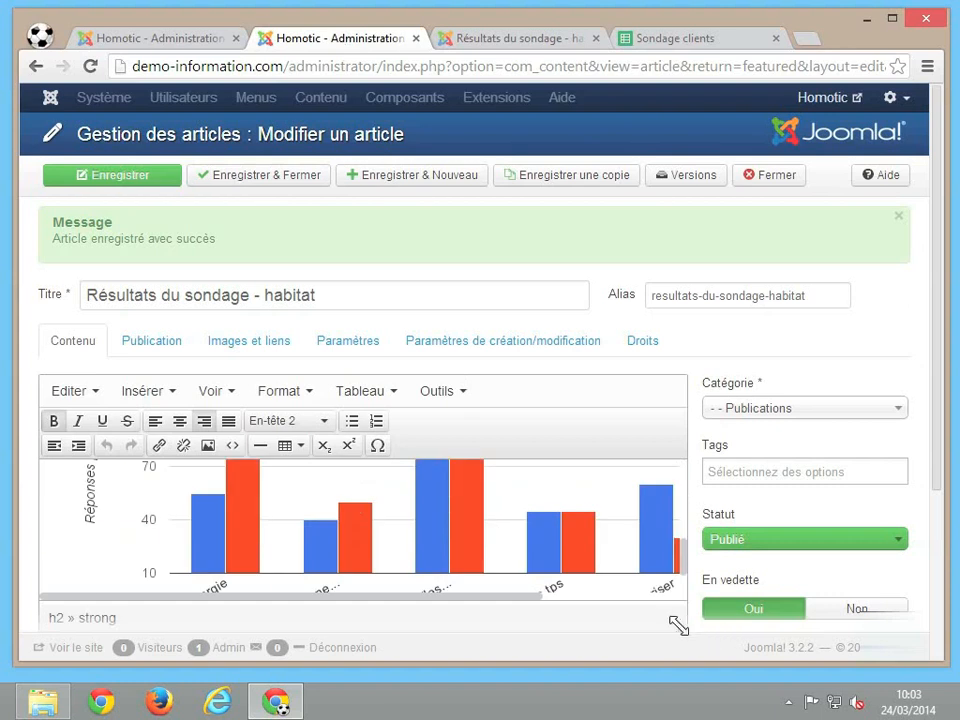
pyautogui.moveTo(678, 625); pyautogui.dragTo(861, 692)
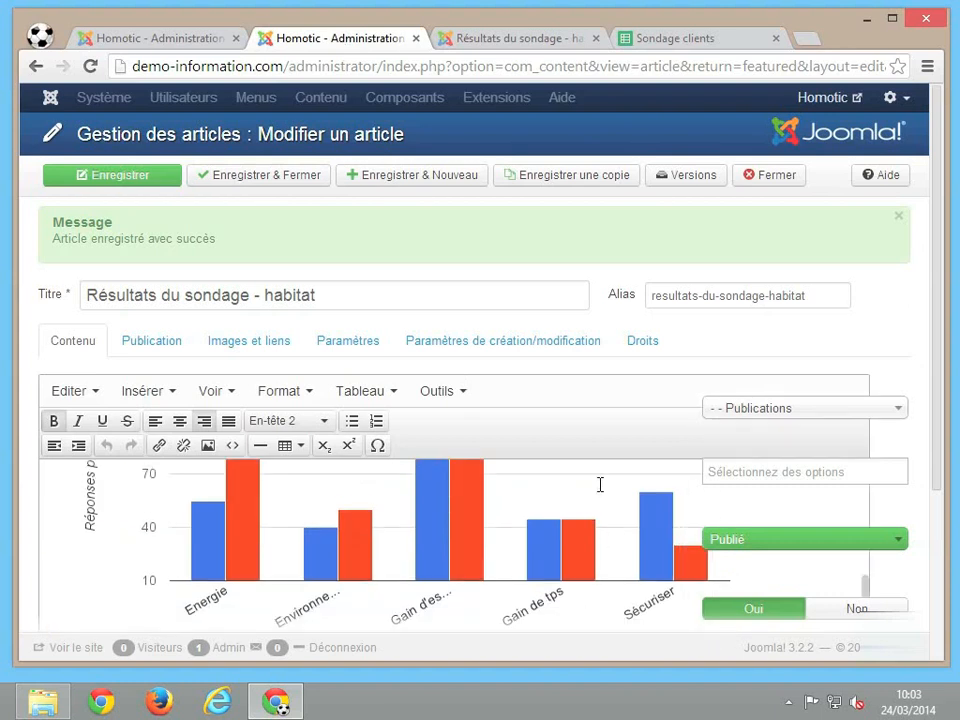
pyautogui.scroll(-3, 600, 485)
pyautogui.click(577, 325)
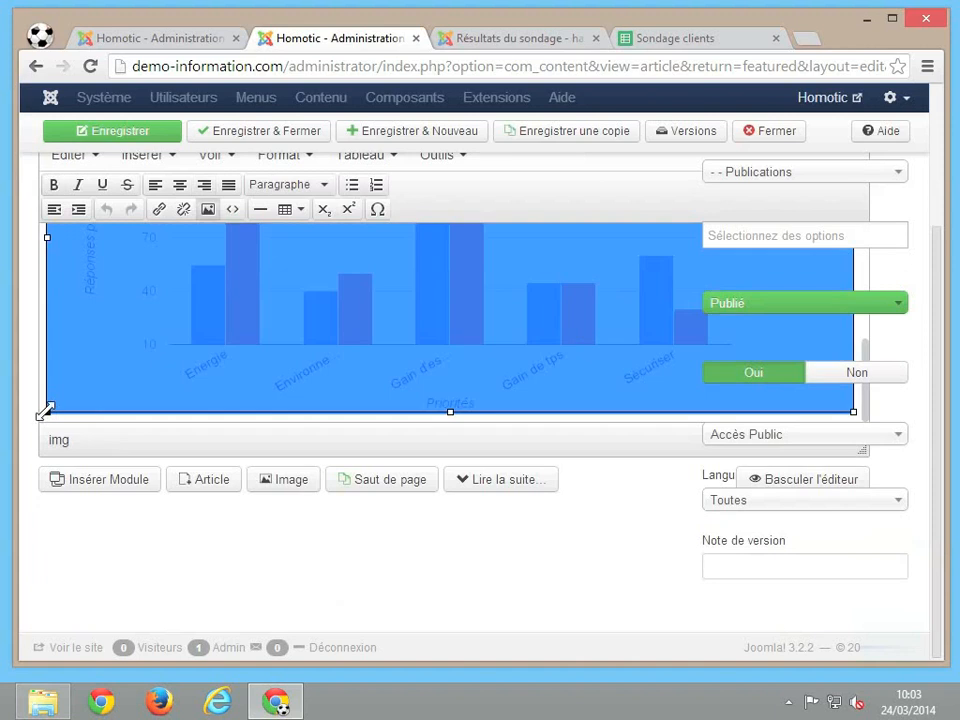
pyautogui.moveTo(47, 411); pyautogui.dragTo(332, 320)
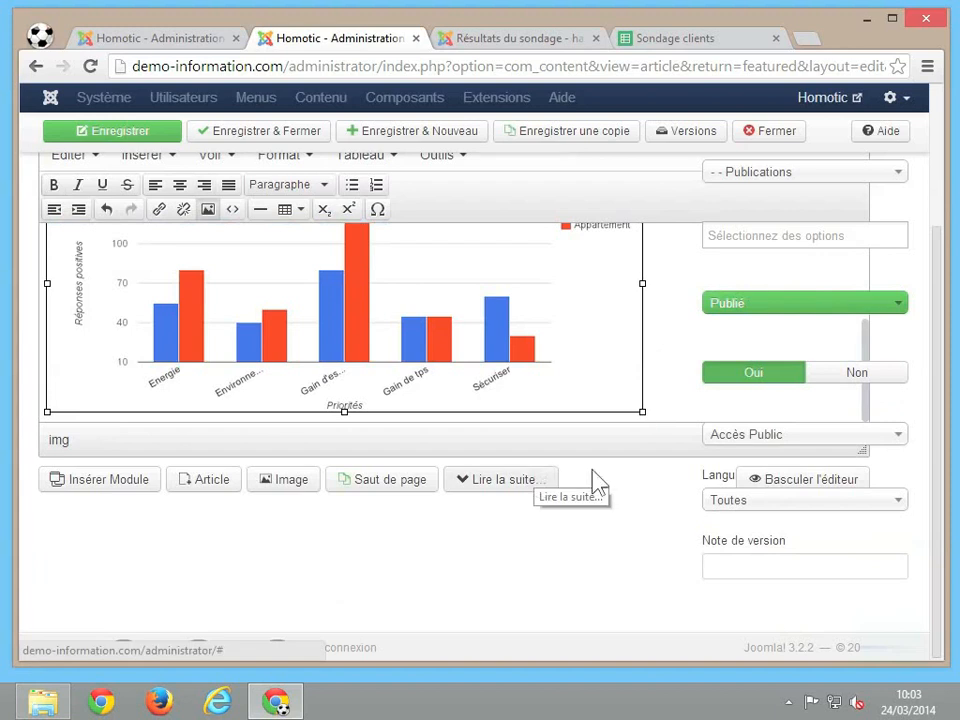
# - In the article's HTML source, set the chart image's width to 300 and height to 150, and save the article
pyautogui.click(777, 484)
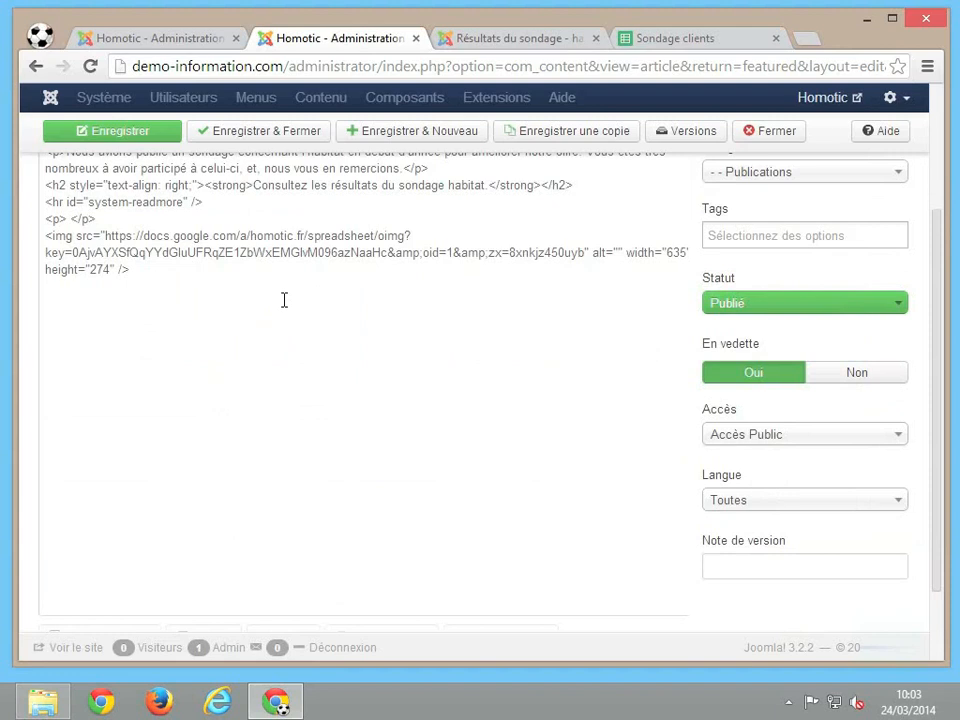
pyautogui.click(97, 269)
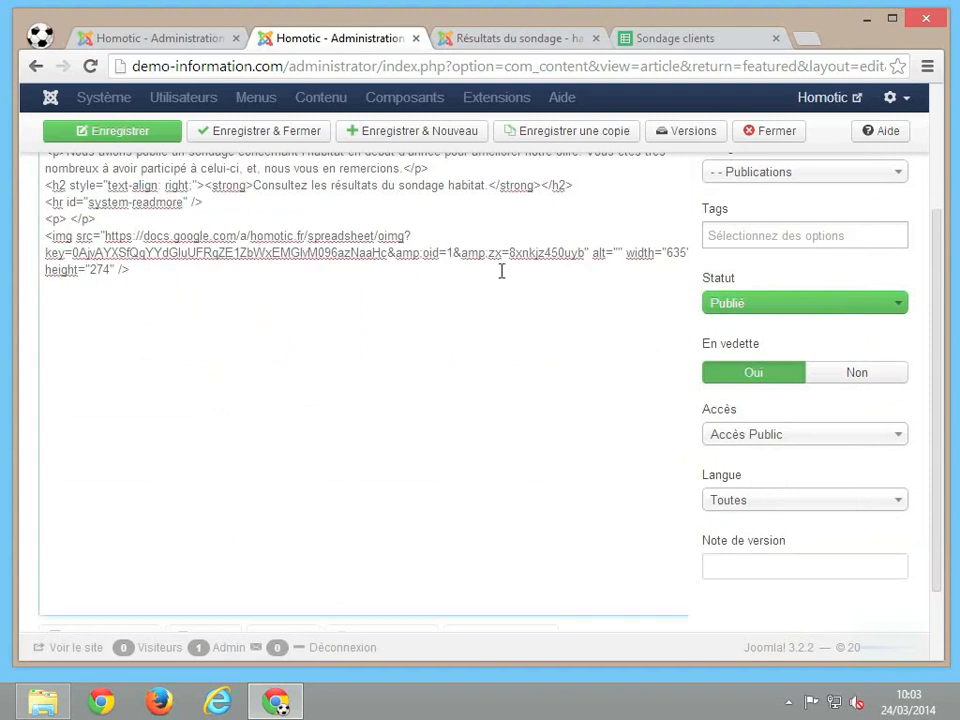
pyautogui.doubleClick(668, 252)
pyautogui.write('300')
pyautogui.doubleClick(98, 270)
pyautogui.write('150')
pyautogui.click(118, 132)
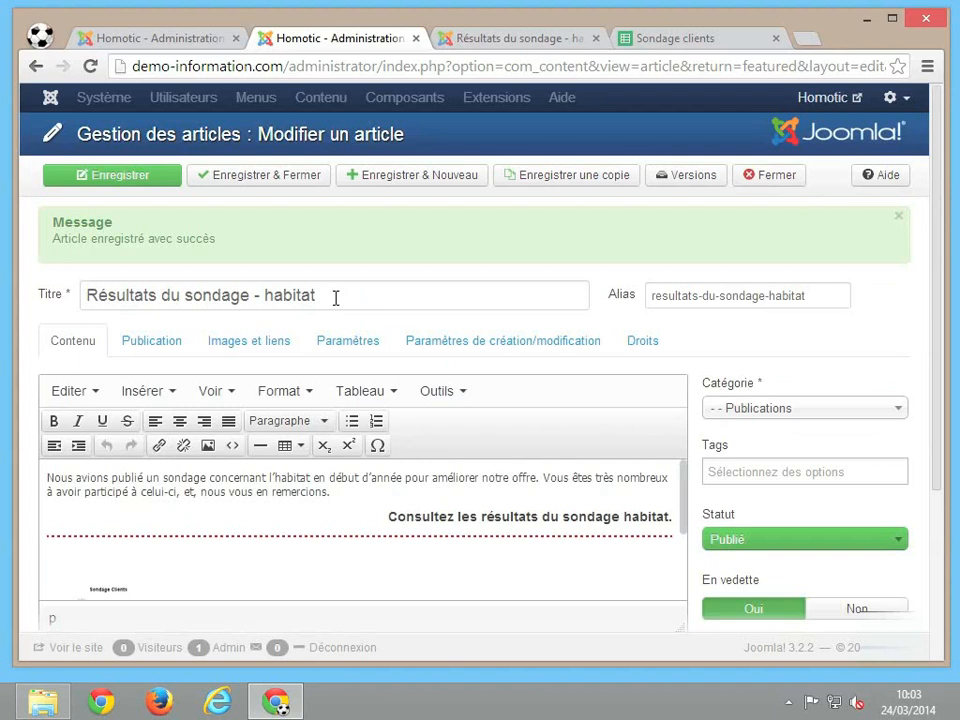
# - Refresh the published survey results article to check the chart's new size
pyautogui.click(502, 40)
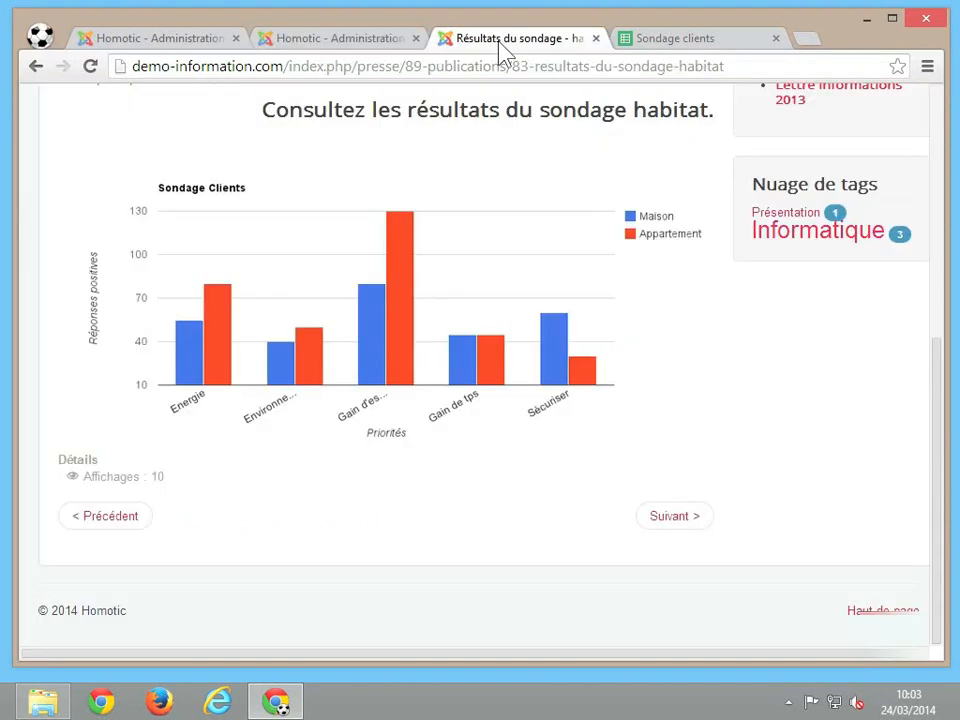
pyautogui.click(91, 68)
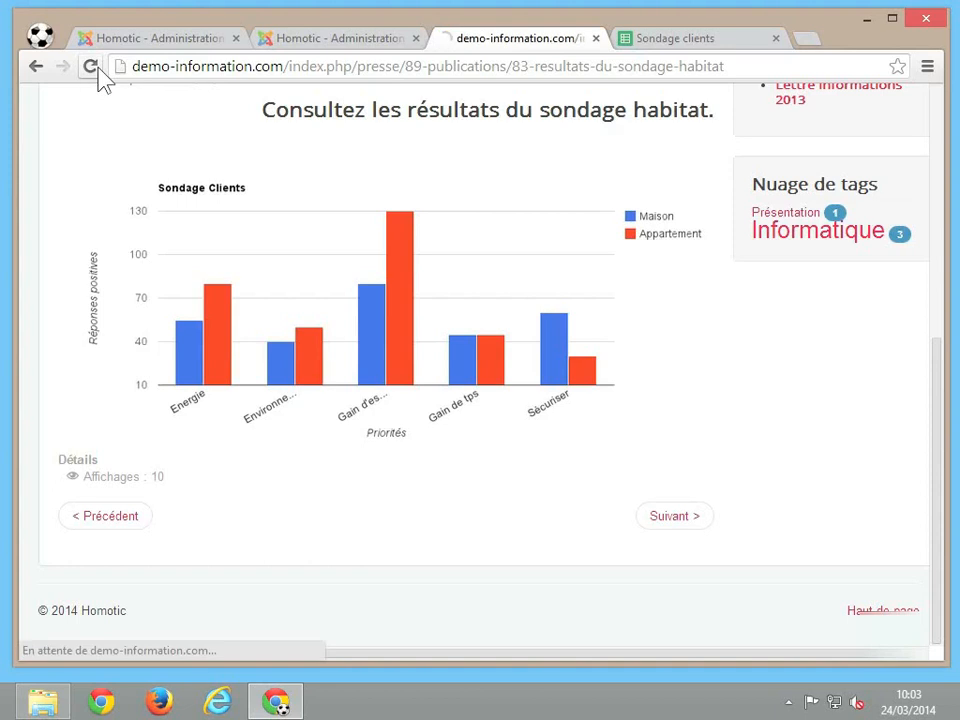